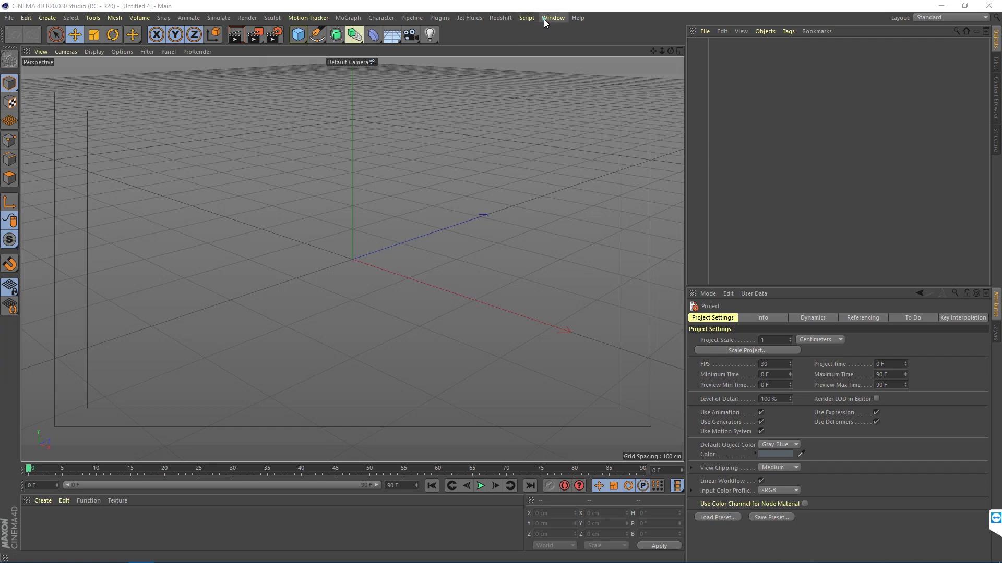
# Switch the interface to the Motion Tracker layout from Customization > Layouts.
pyautogui.click(543, 19)
pyautogui.moveTo(616, 33)
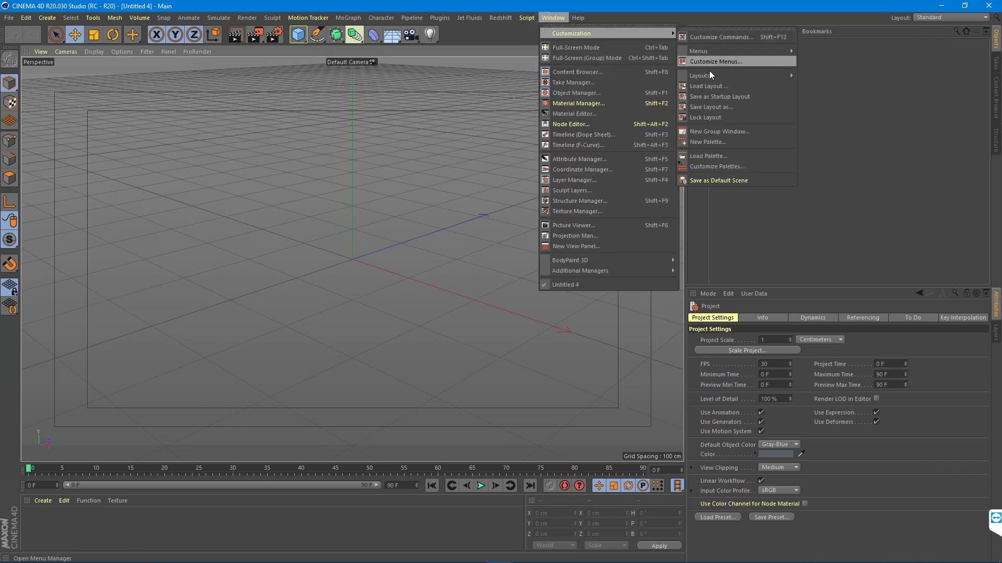
pyautogui.moveTo(711, 74)
pyautogui.click(818, 111)
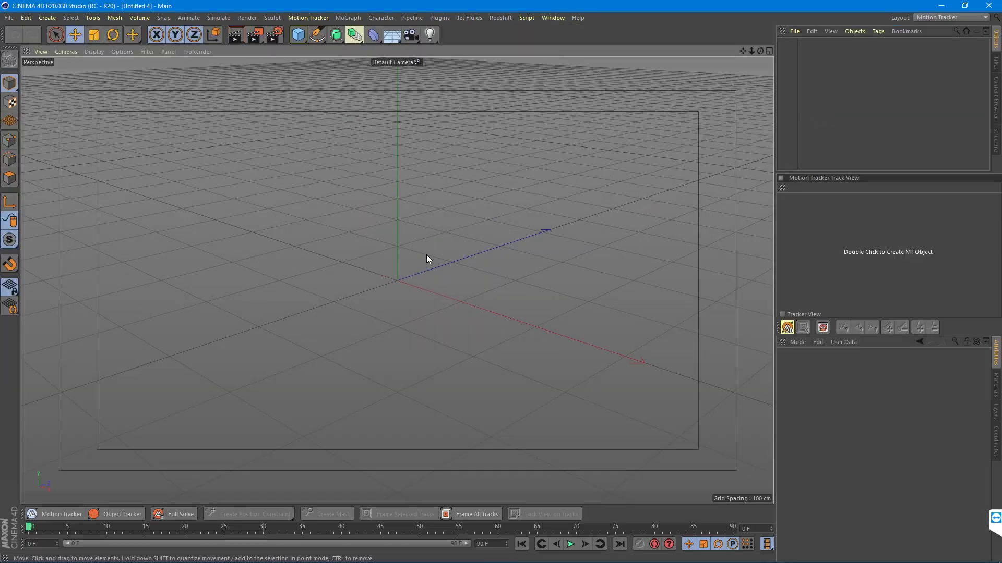
# Add a Motion Tracker object and load DJI_0104.MOV in its Footage settings.
pyautogui.click(34, 517)
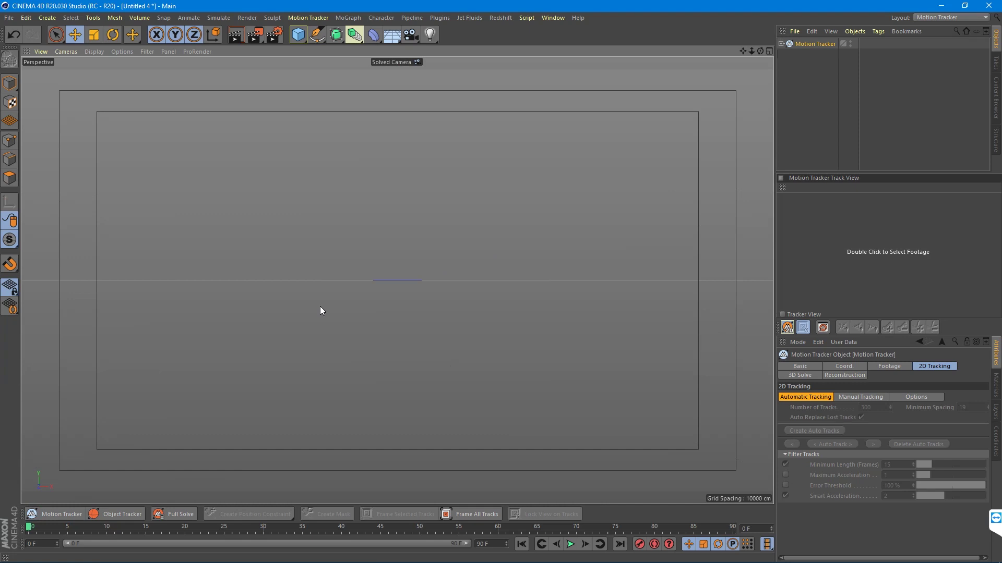
pyautogui.click(880, 367)
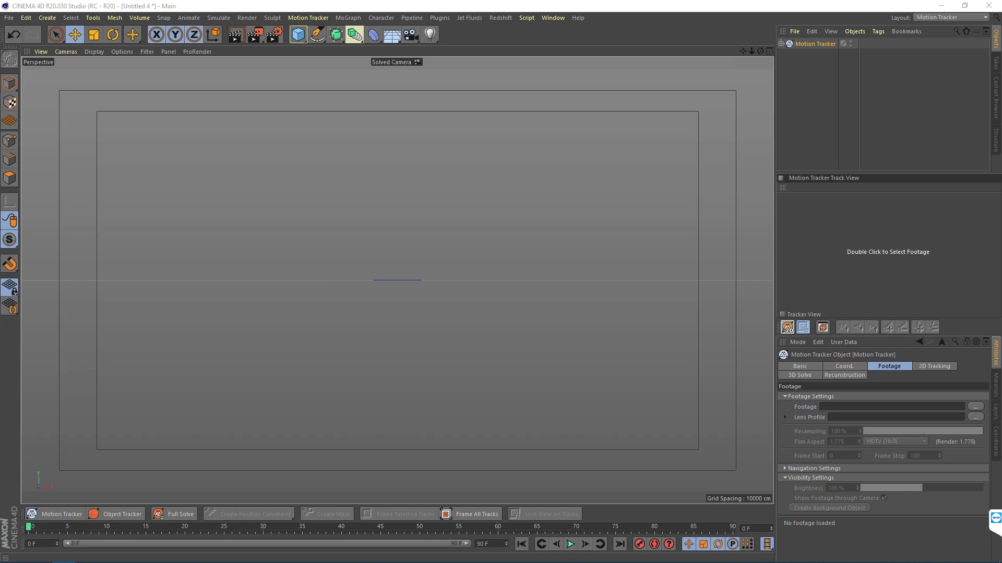
pyautogui.press('Escape')
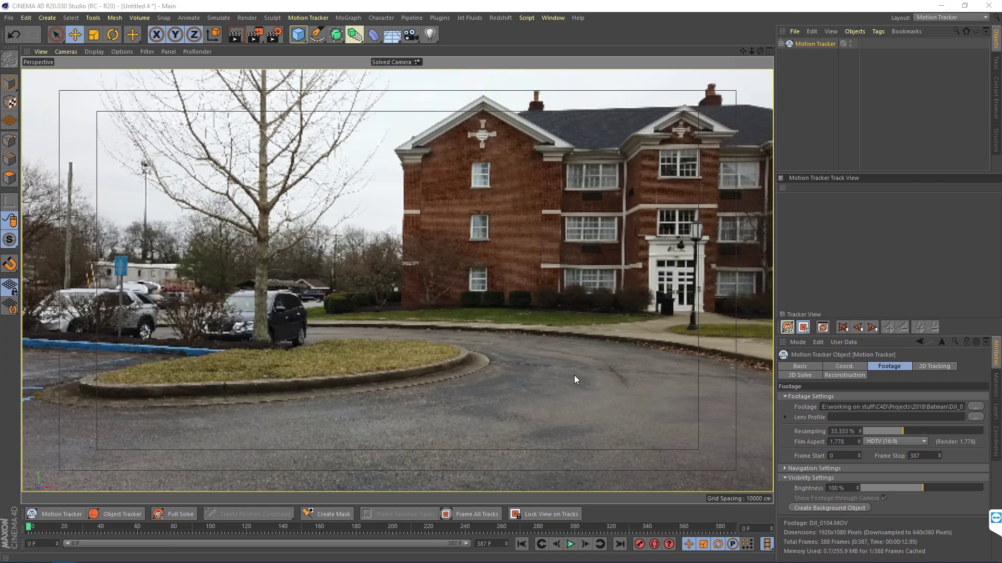
pyautogui.click(571, 544)
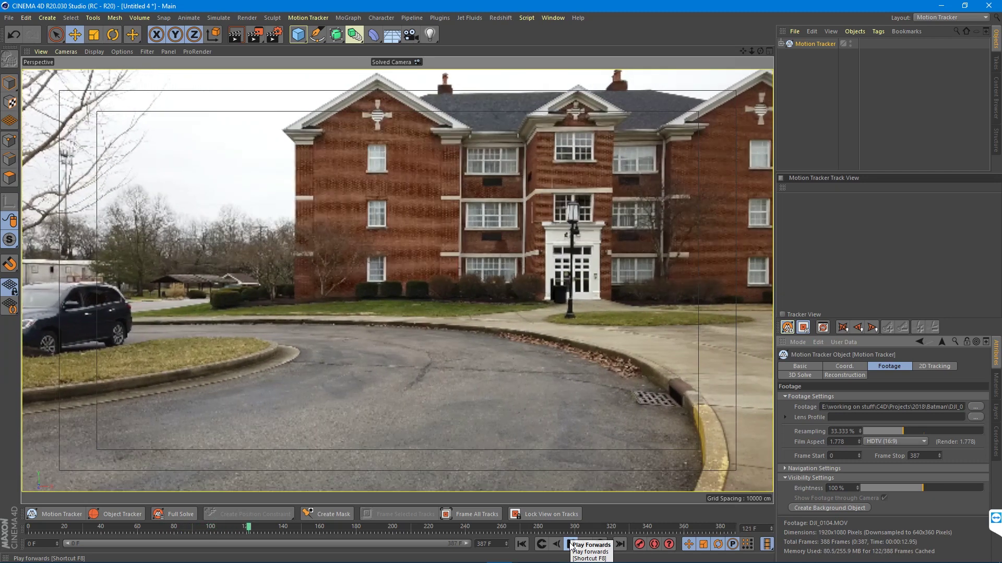
pyautogui.click(572, 545)
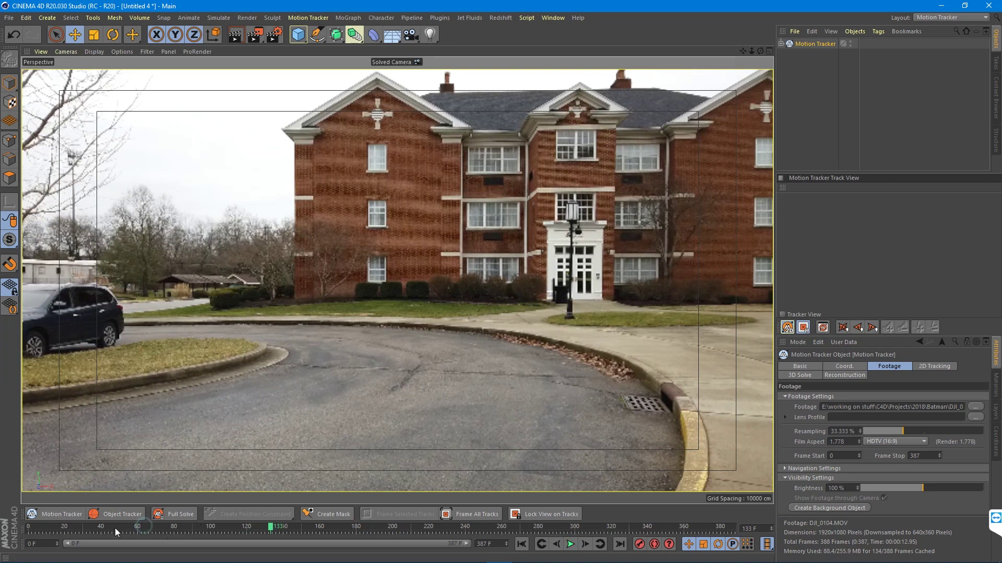
pyautogui.moveTo(115, 528); pyautogui.dragTo(86, 527)
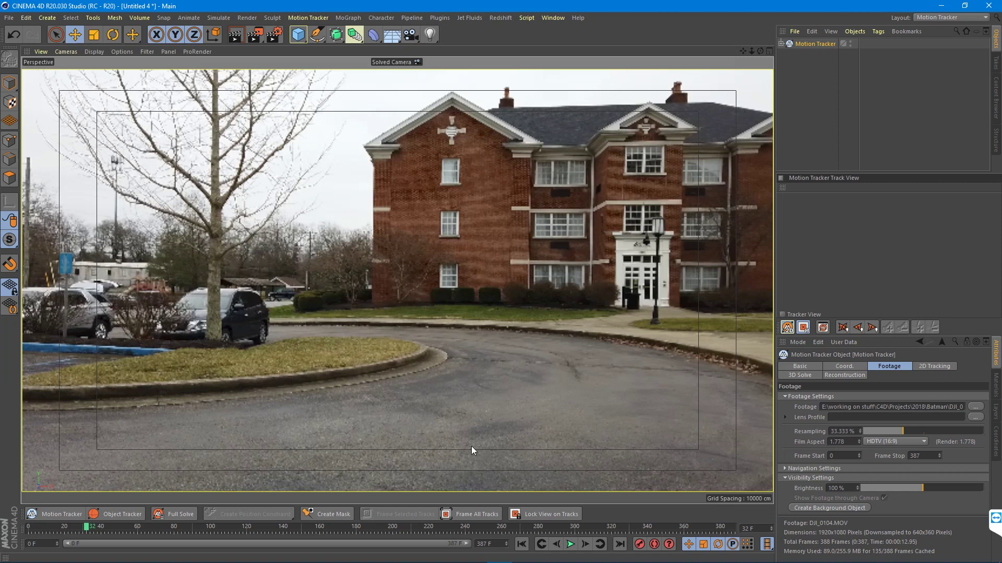
pyautogui.click(419, 527)
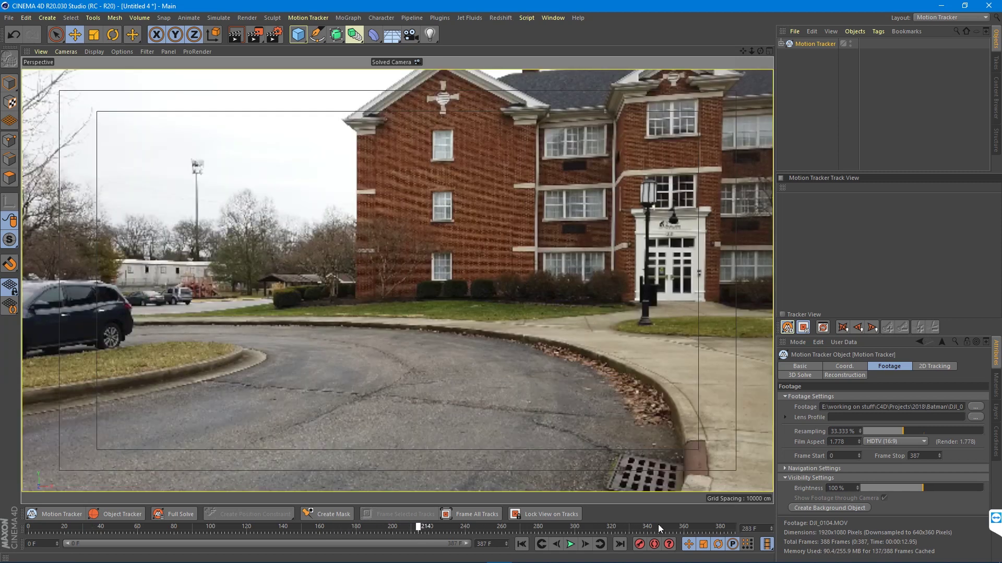
pyautogui.moveTo(687, 523); pyautogui.dragTo(706, 522)
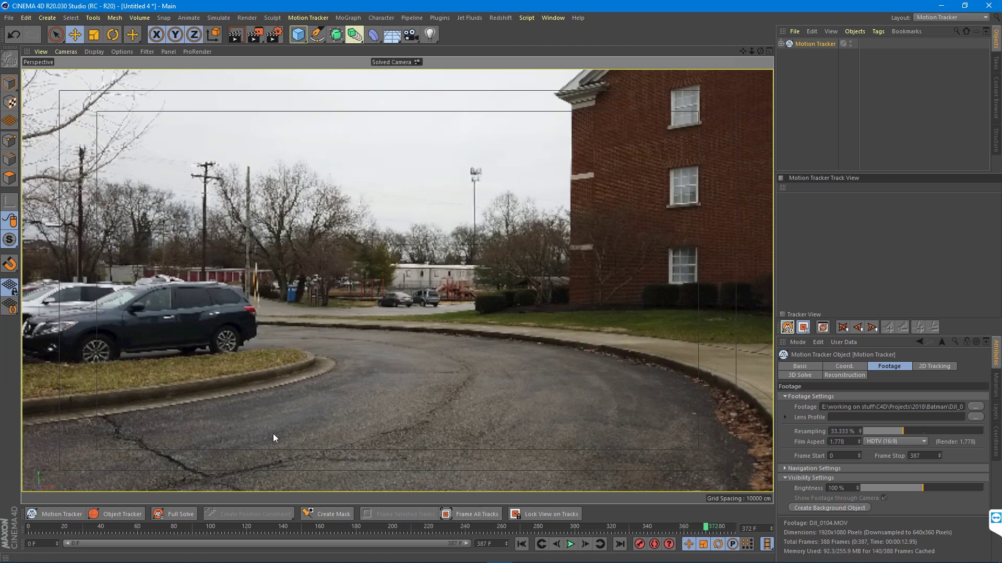
# Return the timeline to frame 0 to show the footage's first frame.
pyautogui.click(521, 544)
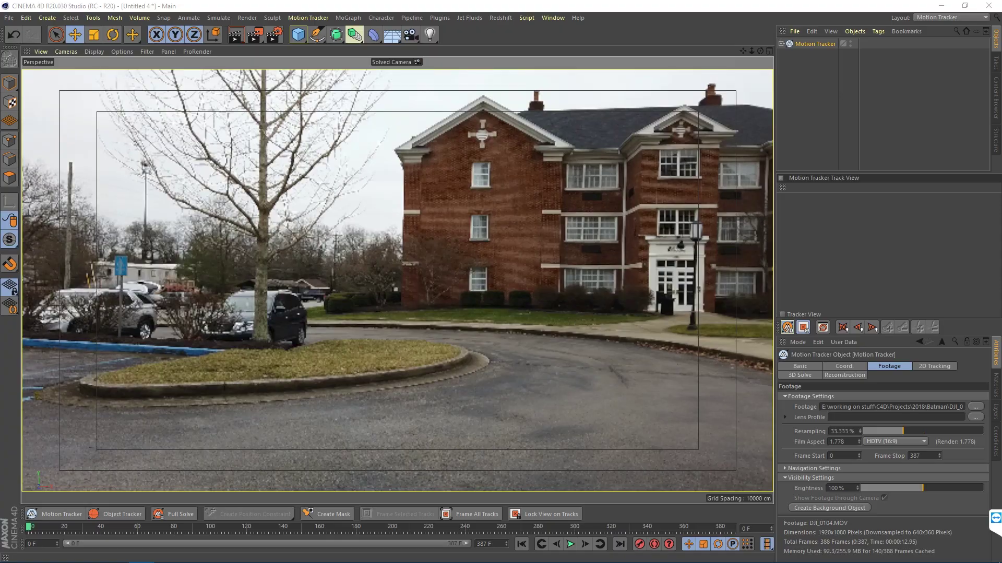
pyautogui.press('F8')
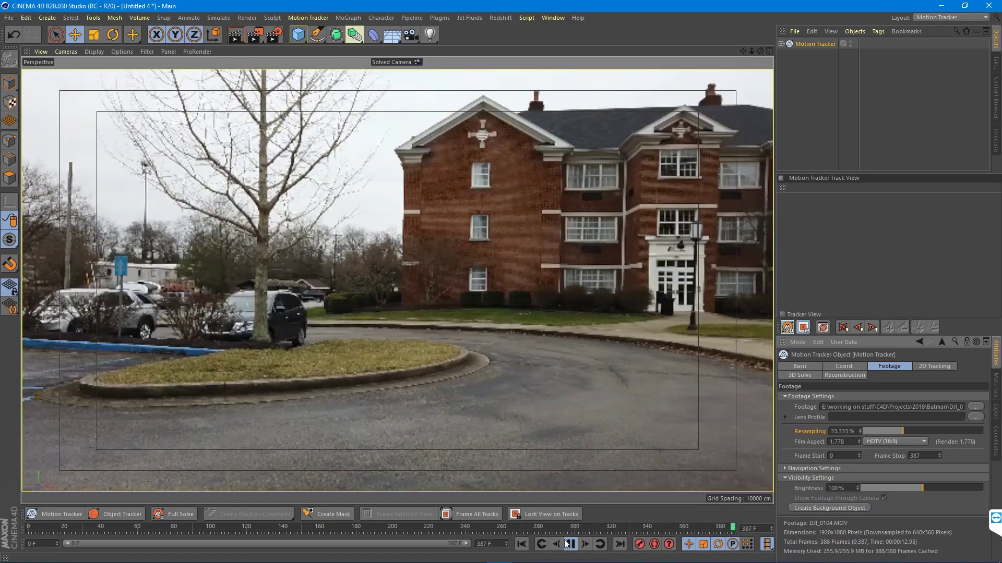
pyautogui.press('F8')
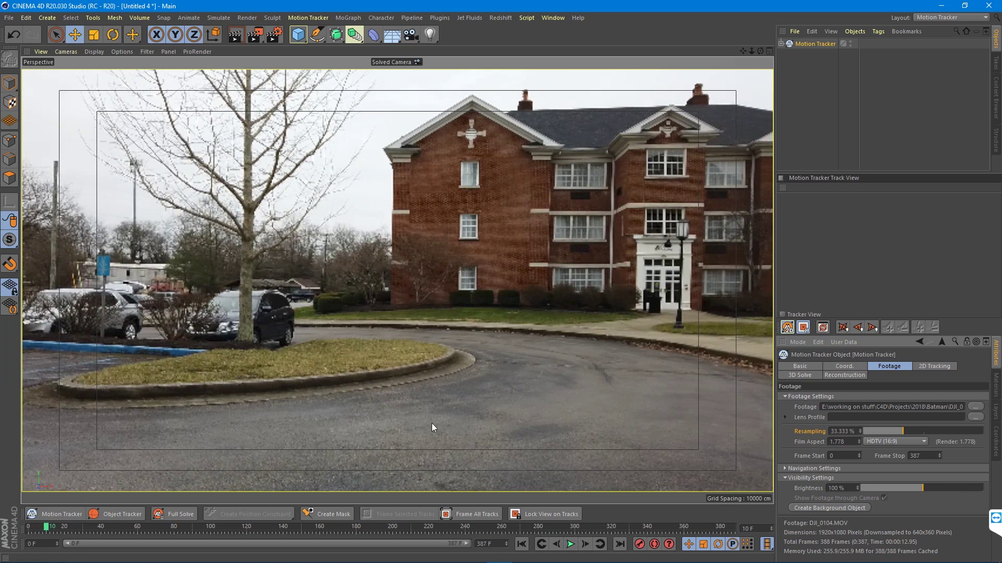
pyautogui.moveTo(531, 530); pyautogui.dragTo(747, 532)
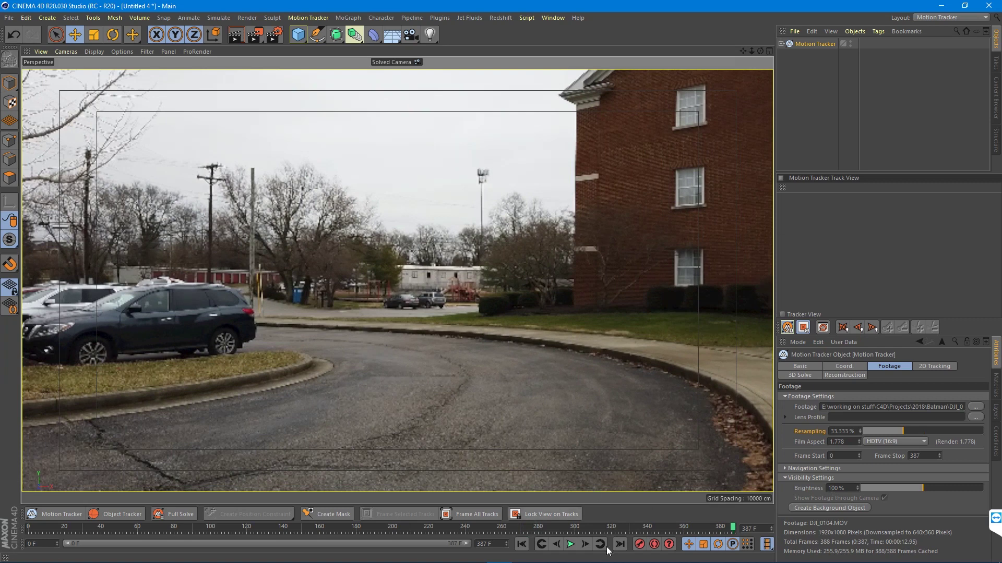
pyautogui.moveTo(501, 530); pyautogui.dragTo(16, 534)
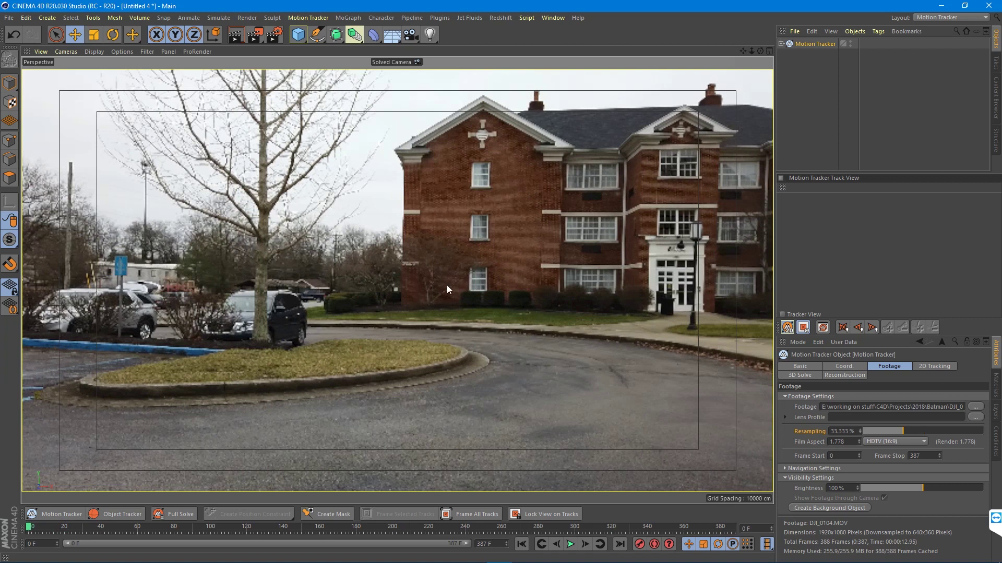
# Run Full Solve to auto-track and camera-solve the whole drone clip.
pyautogui.click(164, 511)
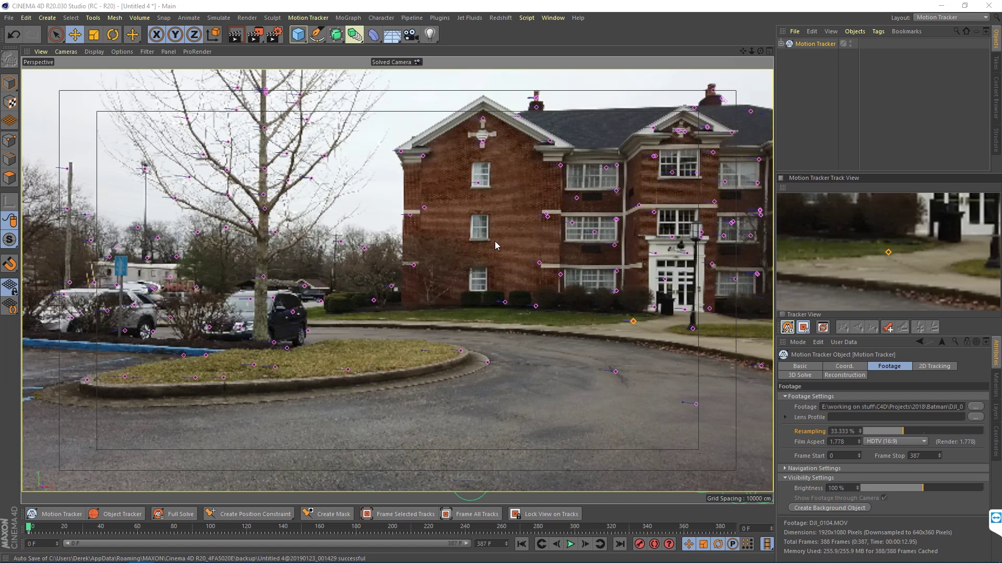
pyautogui.click(79, 523)
pyautogui.moveTo(114, 531); pyautogui.dragTo(474, 528)
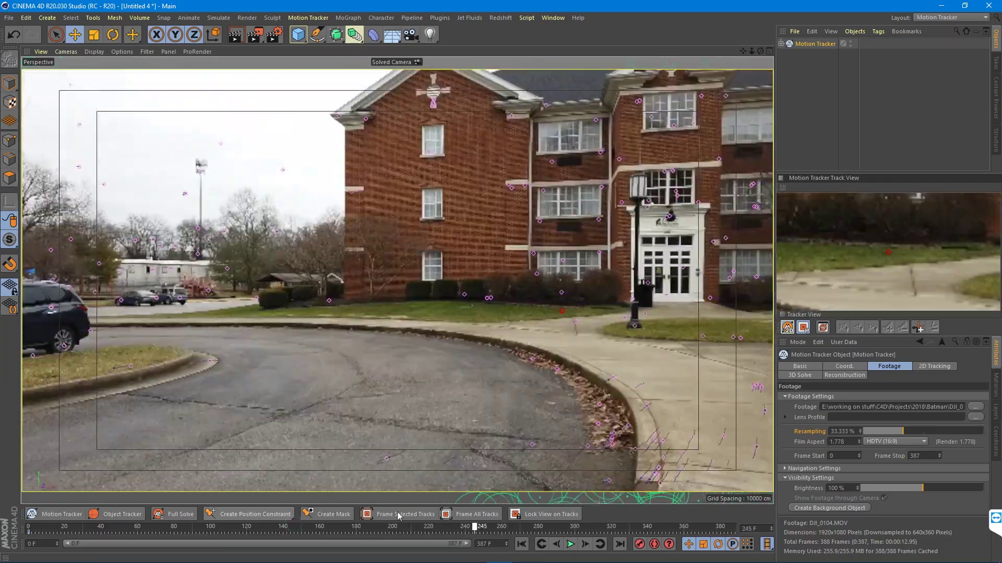
pyautogui.moveTo(313, 527); pyautogui.dragTo(46, 523)
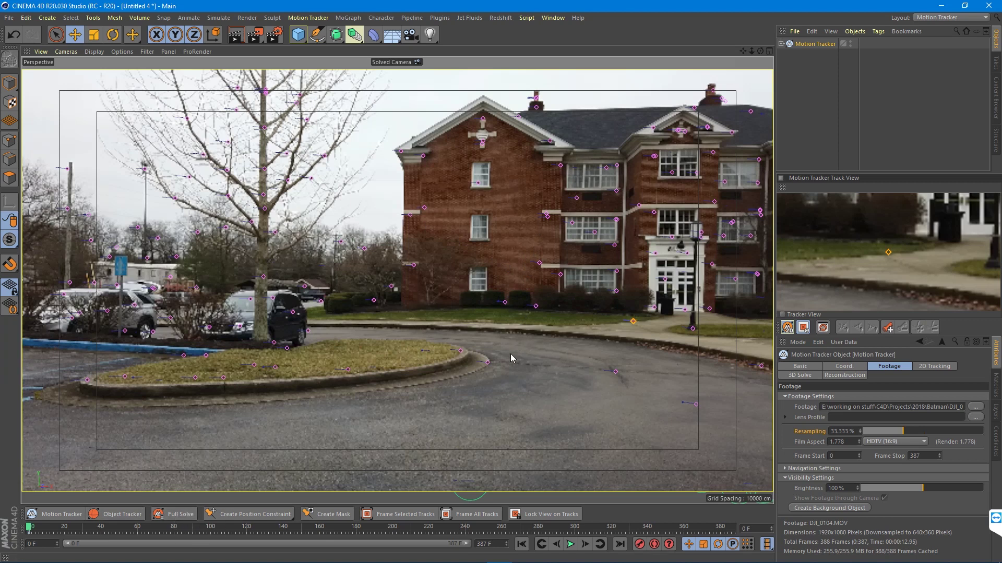
# Pin track Auto 0032 at the building entrance to the world origin with a position constraint.
pyautogui.click(237, 516)
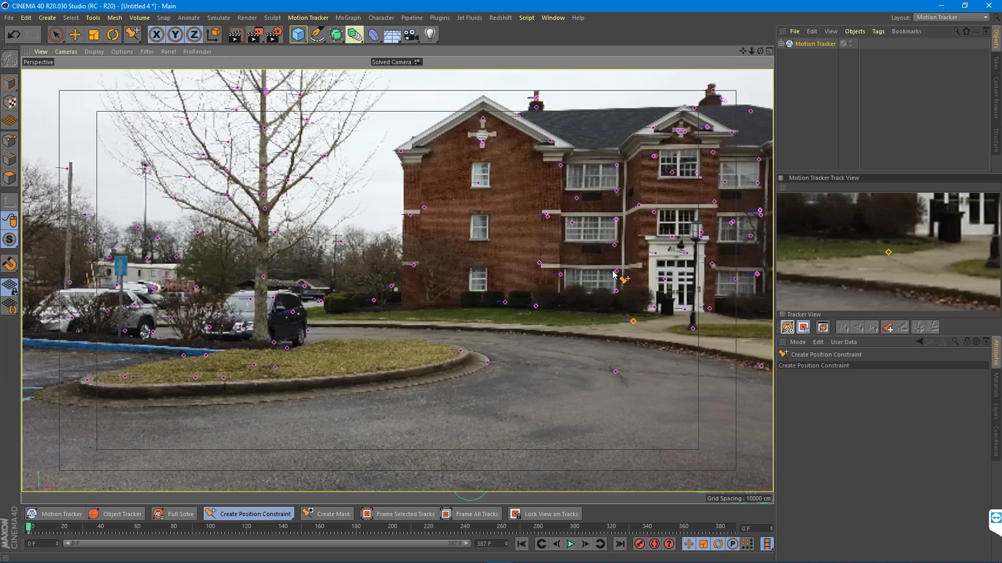
pyautogui.click(616, 271)
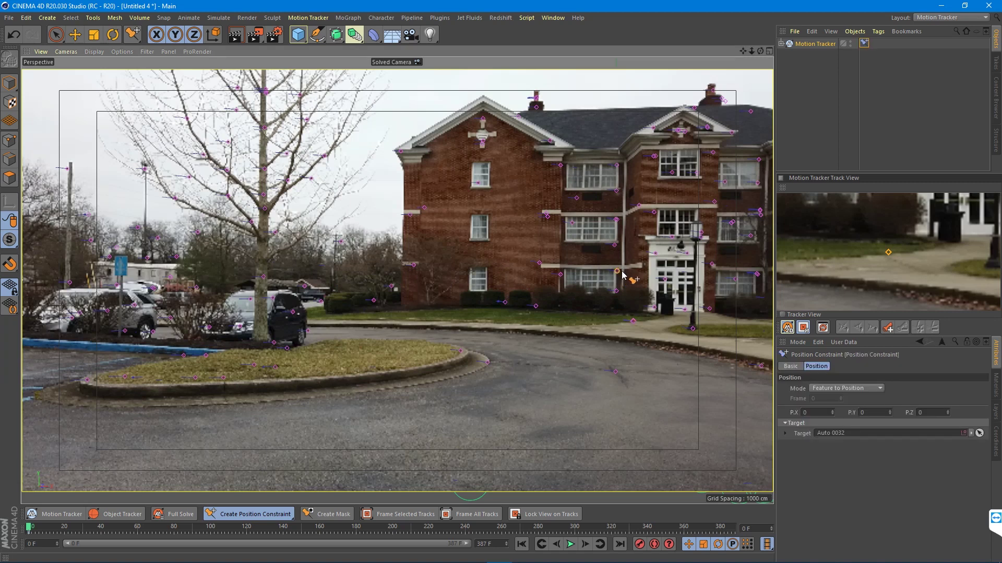
pyautogui.click(259, 516)
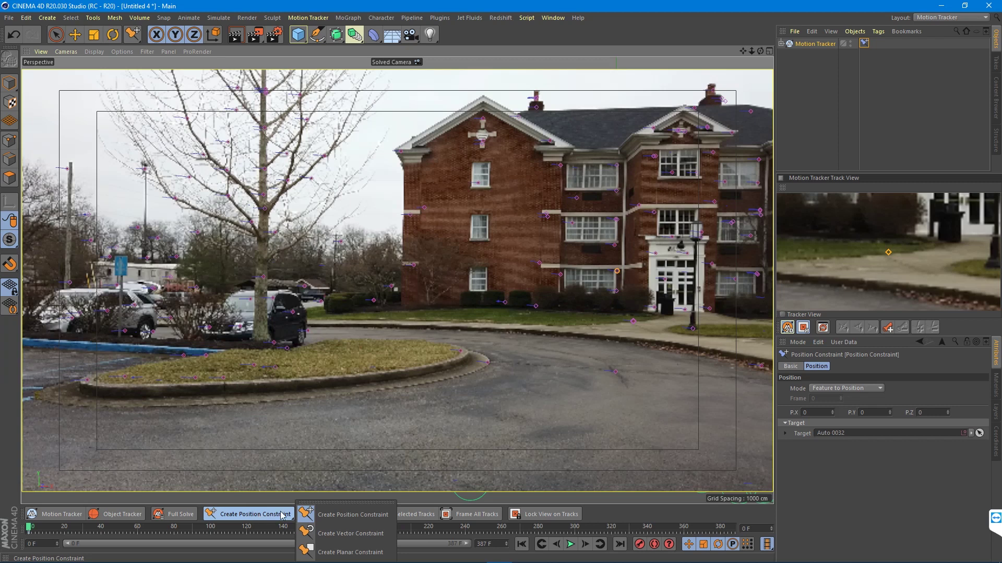
# Add a planar constraint from three road tracks, including Auto 0125 and Auto 0128.
pyautogui.click(331, 553)
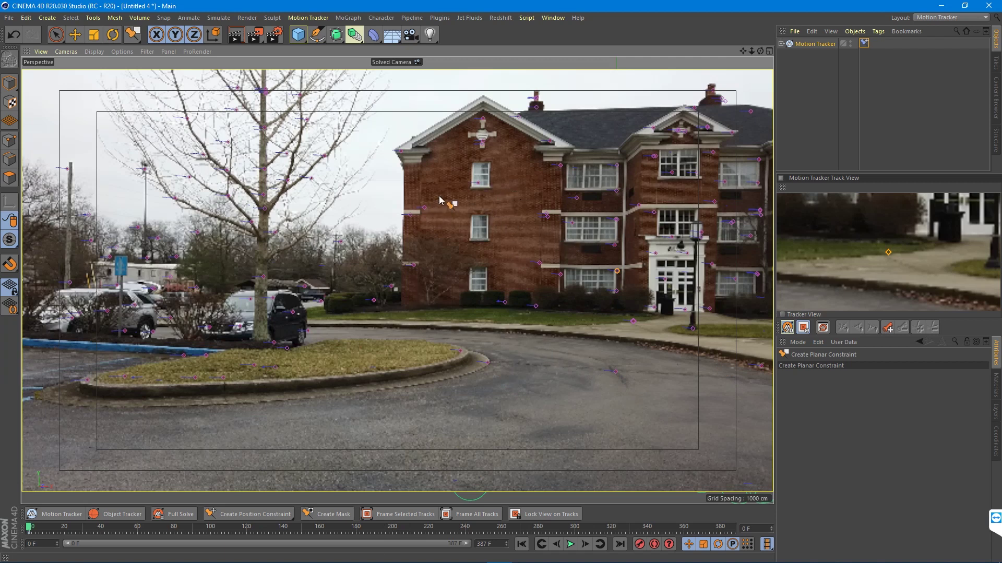
pyautogui.click(485, 364)
pyautogui.click(760, 367)
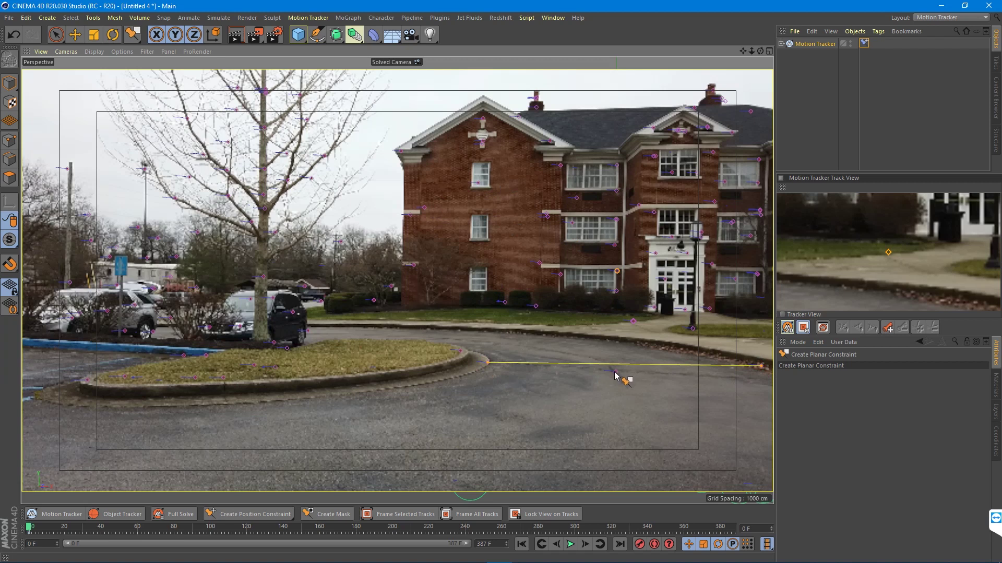
pyautogui.click(615, 373)
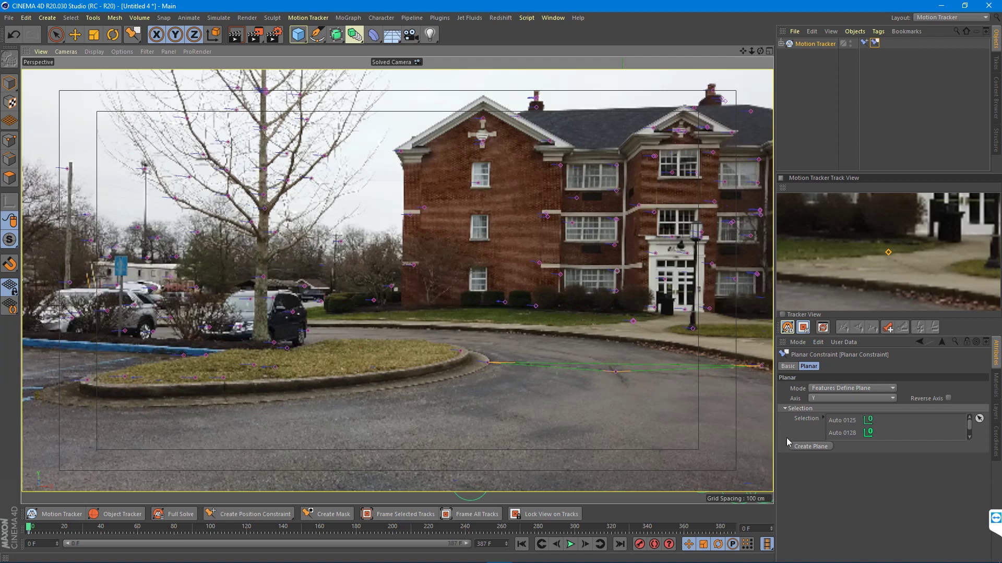
# Create an 81.797 x 11.579 cm ground Plane from the planar constraint and select it.
pyautogui.click(817, 447)
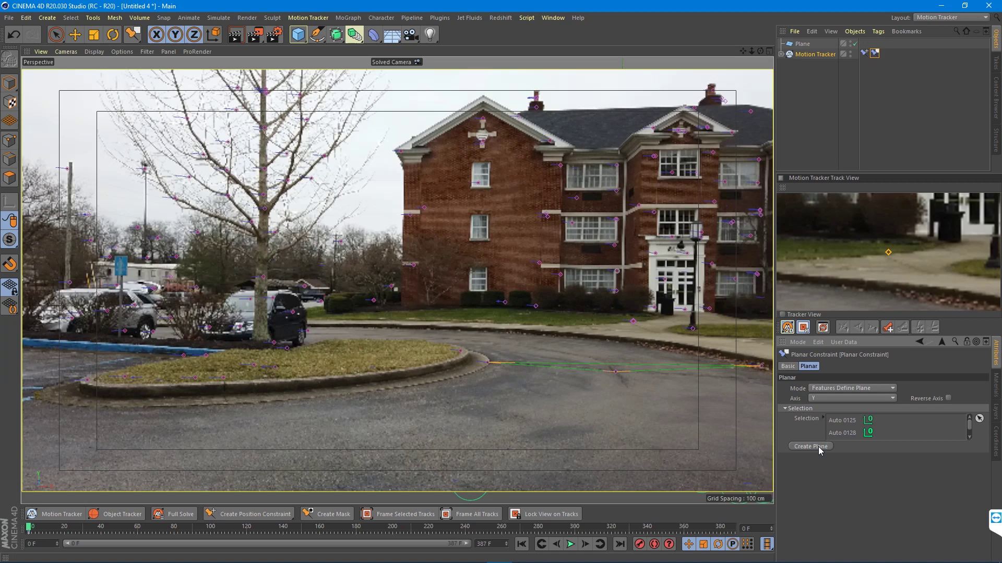
pyautogui.click(804, 43)
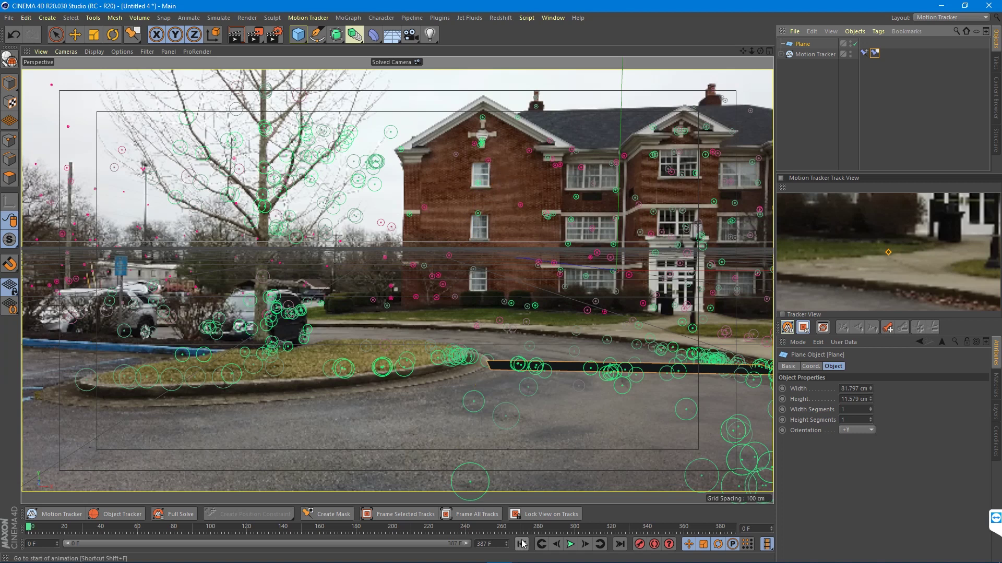
pyautogui.press('e')
pyautogui.press('F8')
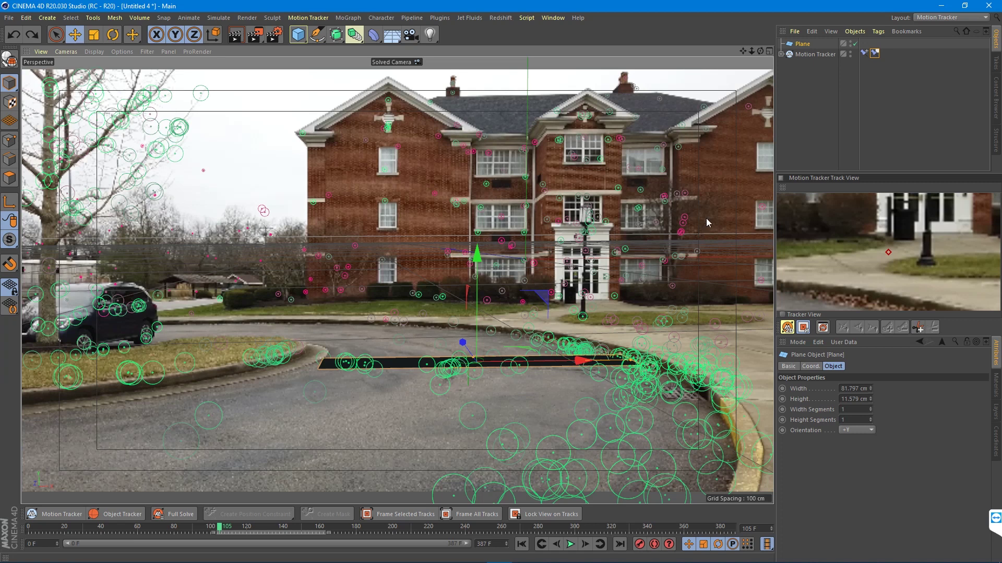
# Move the Plane down onto the road, turn it diagonally across, and replay from the start.
pyautogui.click(875, 52)
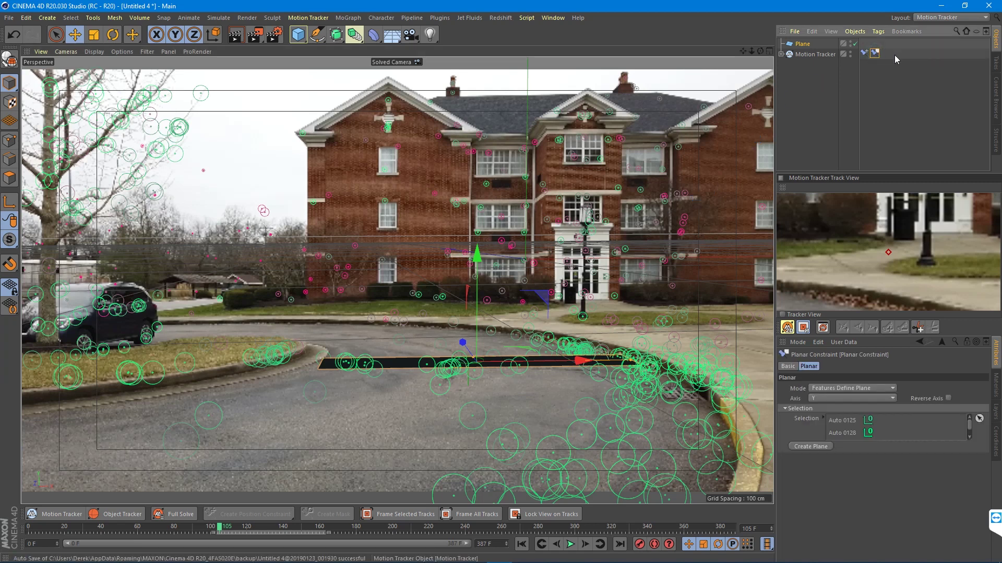
pyautogui.click(893, 73)
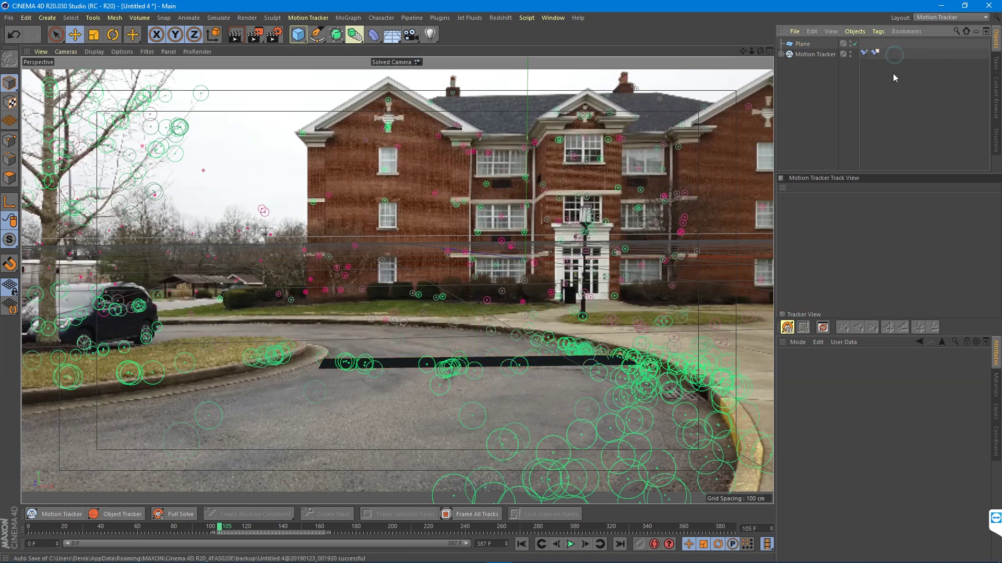
pyautogui.click(803, 45)
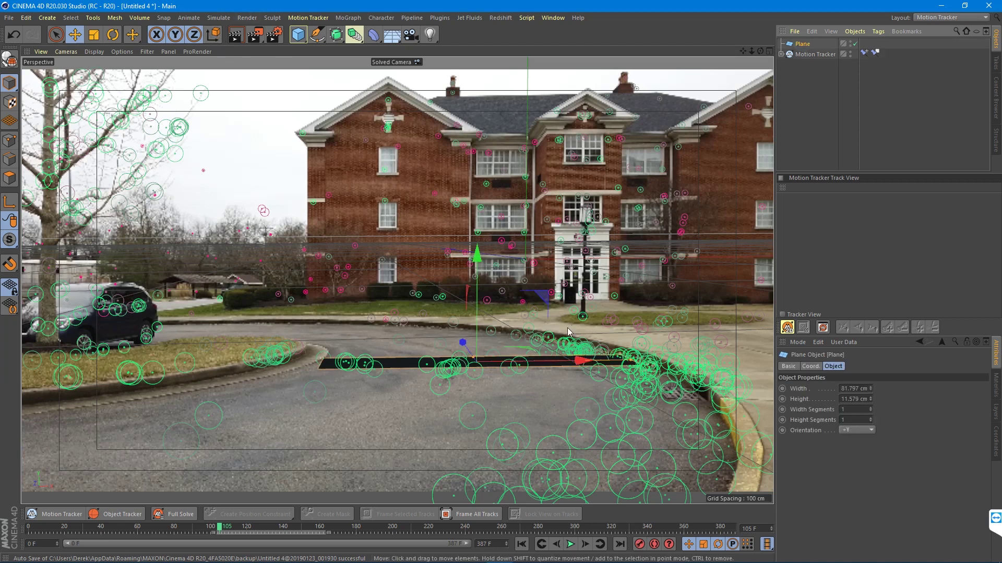
pyautogui.moveTo(525, 350); pyautogui.dragTo(454, 428)
pyautogui.press('r')
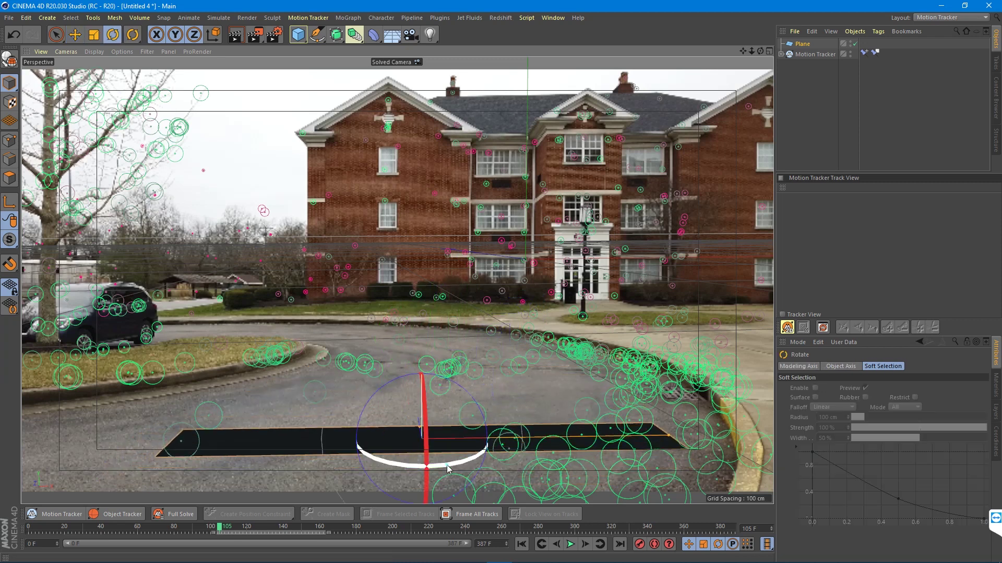
pyautogui.moveTo(448, 468); pyautogui.dragTo(375, 454)
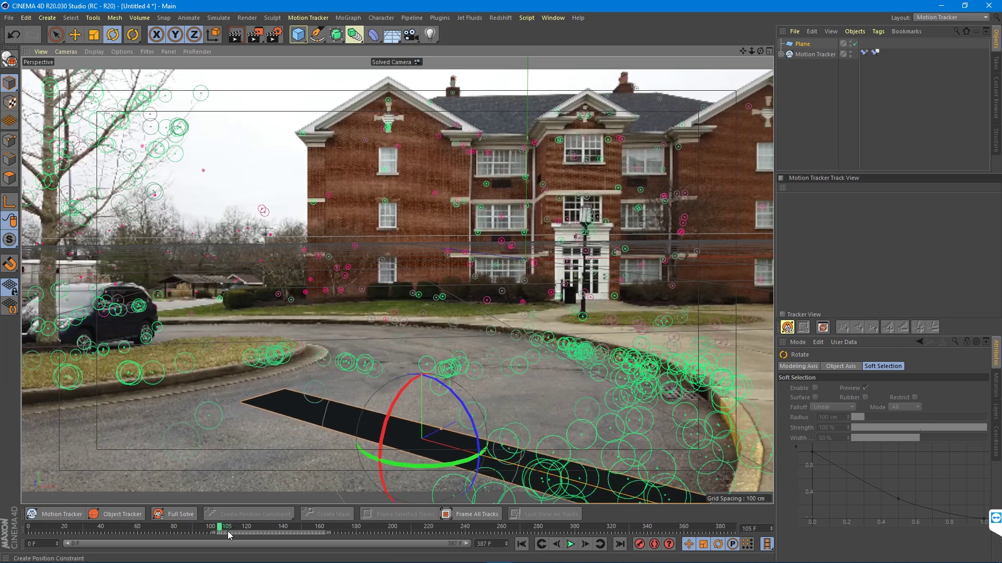
pyautogui.click(520, 544)
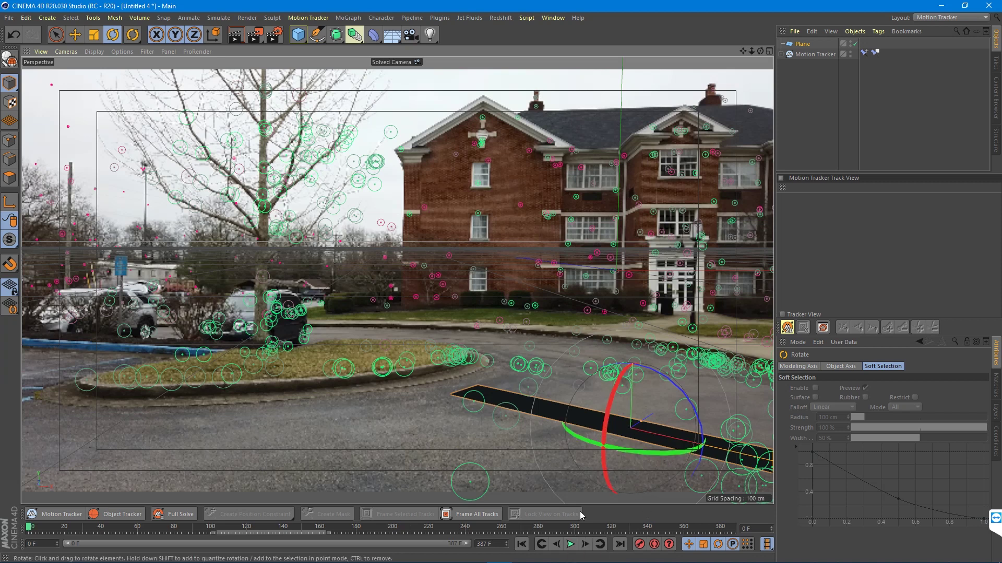
pyautogui.click(570, 544)
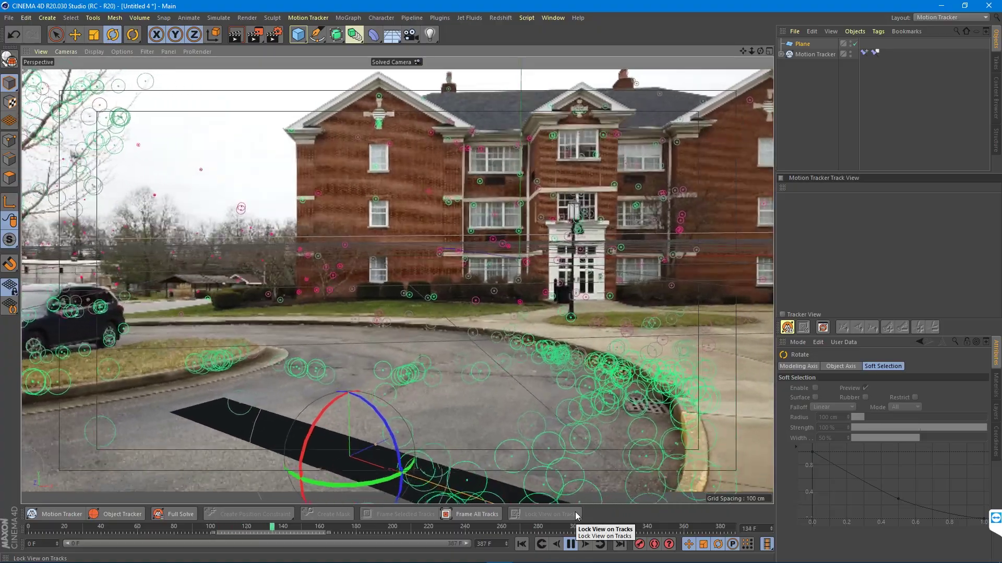
# In the four-view layout, tilt the Plane a few degrees on world axes to match the road points.
pyautogui.click(571, 546)
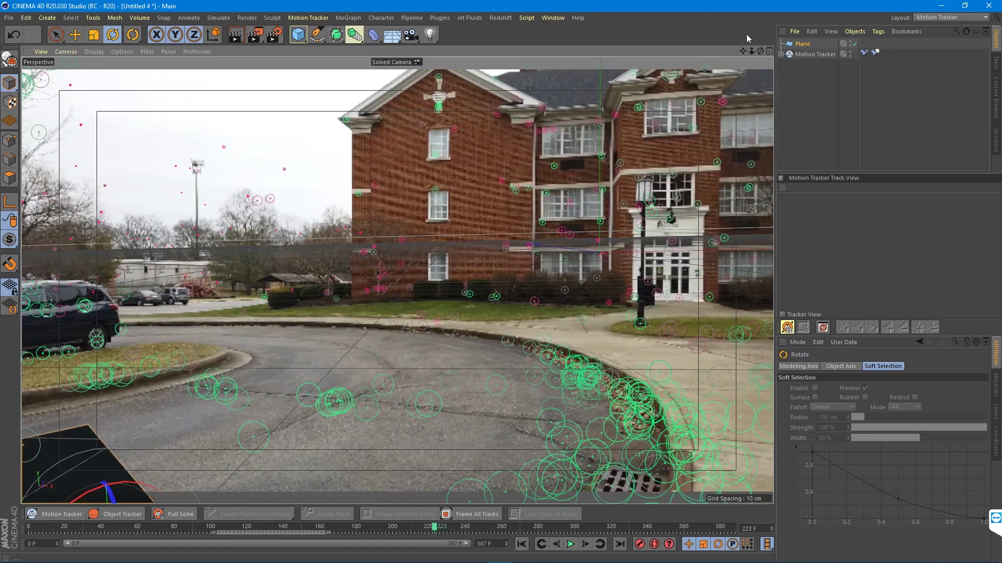
pyautogui.click(769, 52)
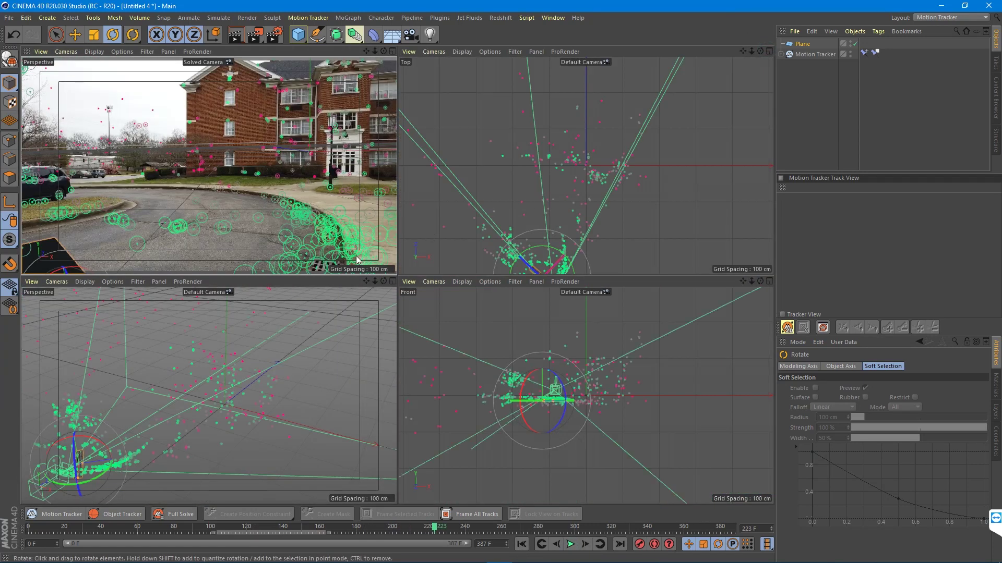
pyautogui.keyDown('alt'); pyautogui.moveTo(114, 428); pyautogui.dragTo(89, 436); pyautogui.keyUp('alt')
pyautogui.keyDown('alt'); pyautogui.moveTo(89, 436); pyautogui.dragTo(233, 418, button='right'); pyautogui.keyUp('alt')
pyautogui.keyDown('alt'); pyautogui.moveTo(234, 419); pyautogui.dragTo(170, 430); pyautogui.keyUp('alt')
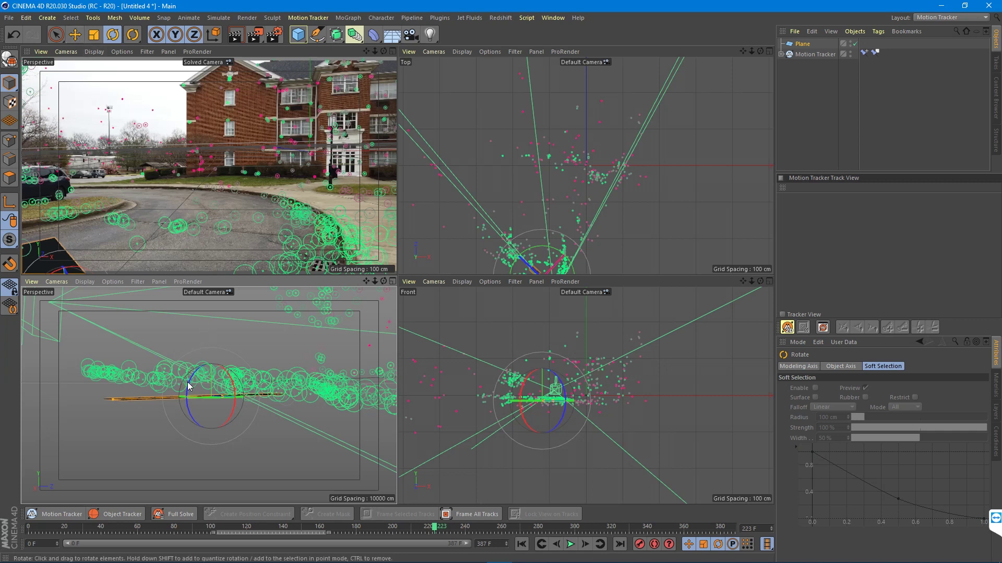
pyautogui.click(213, 34)
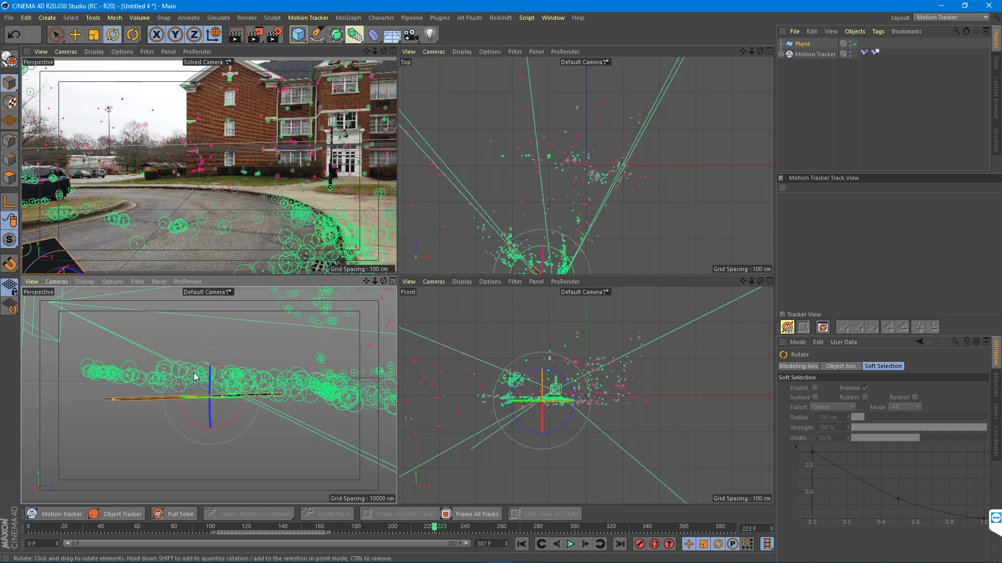
pyautogui.moveTo(197, 373)
pyautogui.mouseDown()
pyautogui.moveTo(213, 374)
pyautogui.moveTo(203, 357)
pyautogui.mouseUp()
pyautogui.press('e')
pyautogui.press('r')
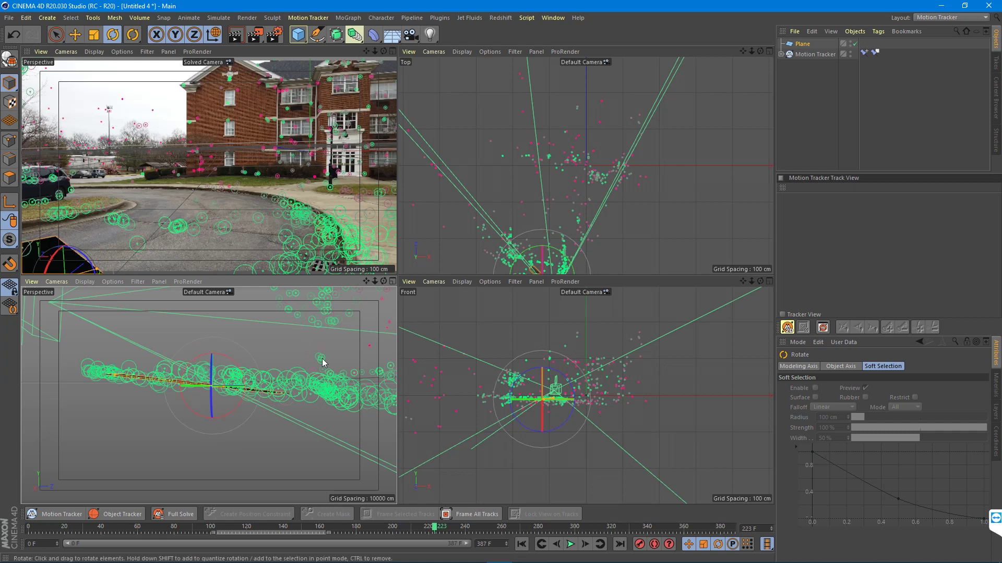
pyautogui.keyDown('alt'); pyautogui.moveTo(148, 398); pyautogui.dragTo(287, 386); pyautogui.keyUp('alt')
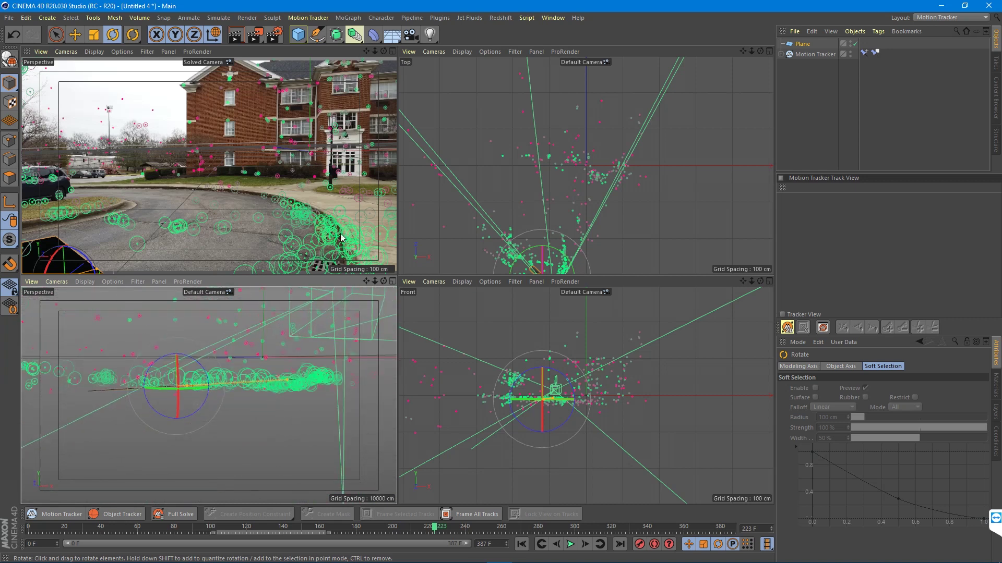
# Replay the footage in the Solved Camera view, then rotate the Plane about 2° to match the road.
pyautogui.click(392, 51)
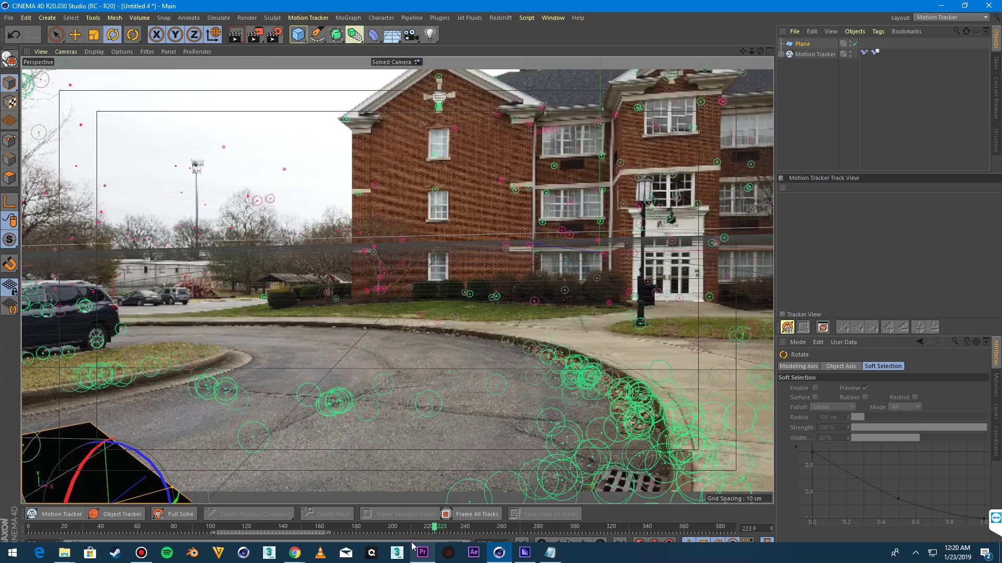
pyautogui.click(521, 544)
pyautogui.click(570, 544)
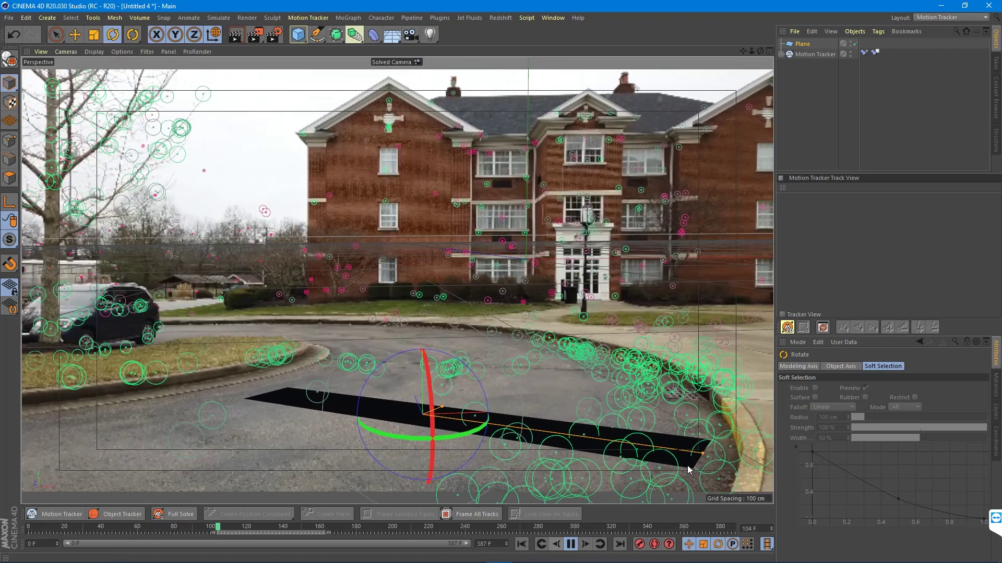
pyautogui.click(571, 545)
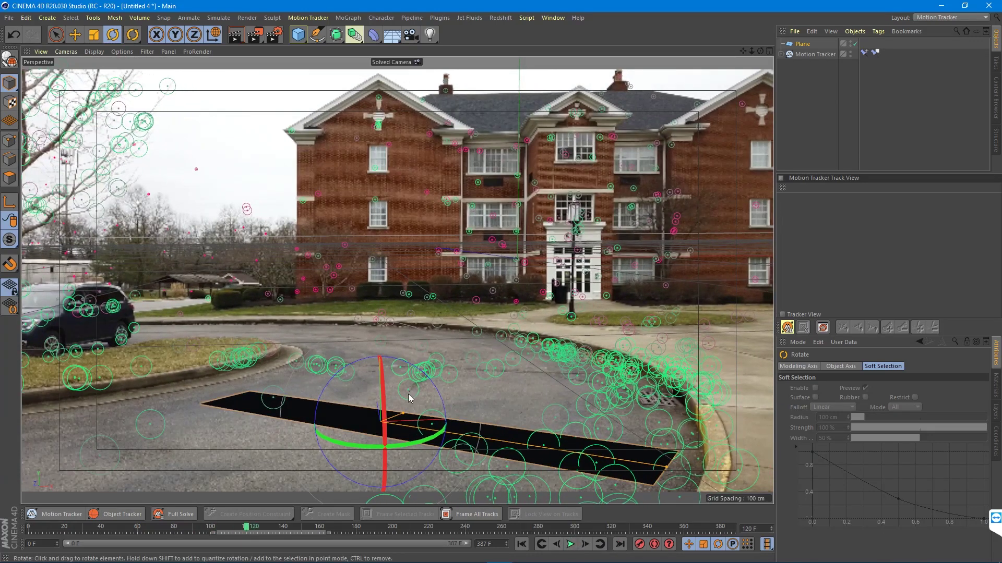
pyautogui.press('w')
pyautogui.moveTo(413, 387); pyautogui.dragTo(420, 385)
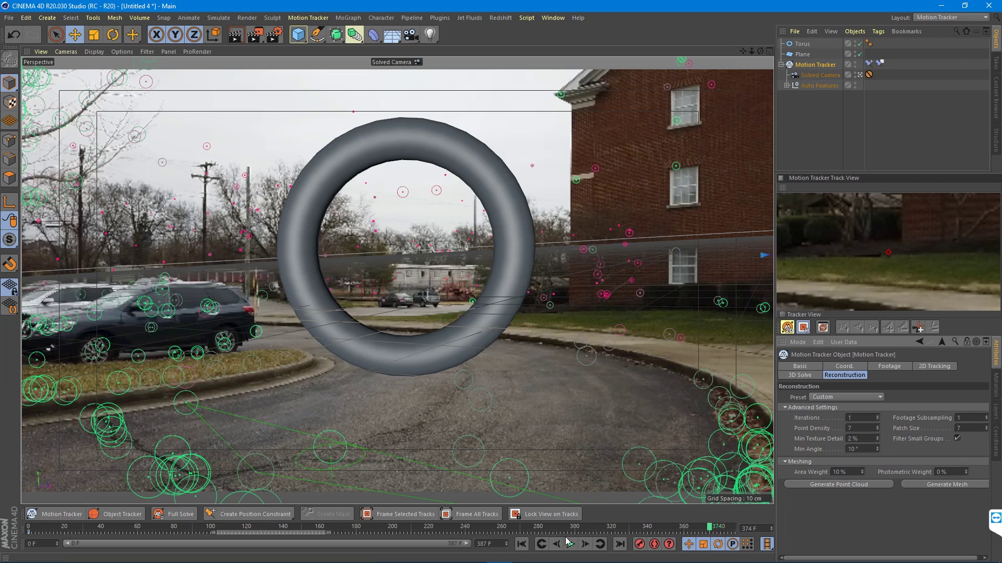
pyautogui.moveTo(571, 533); pyautogui.dragTo(457, 529)
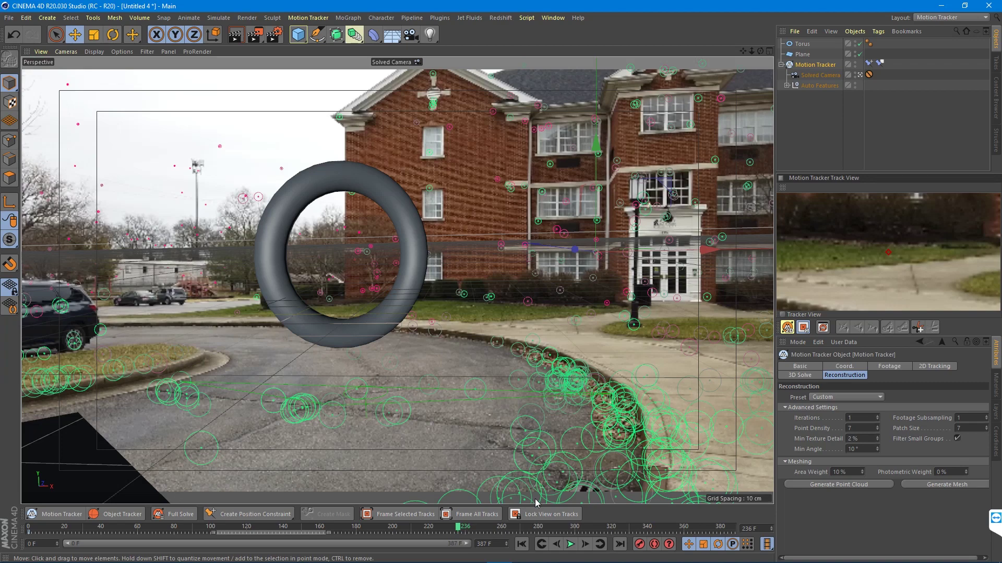
pyautogui.moveTo(560, 532); pyautogui.dragTo(152, 531)
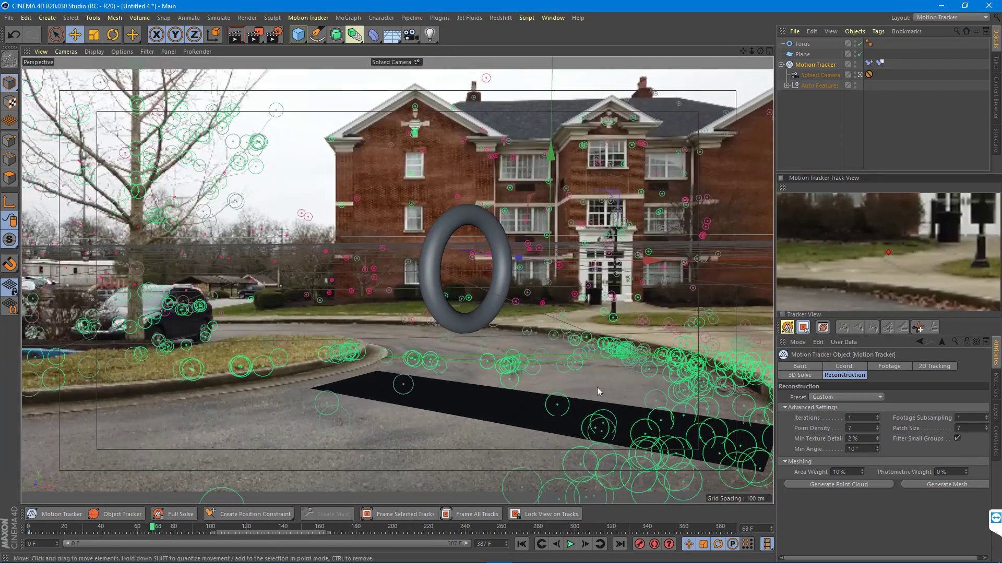